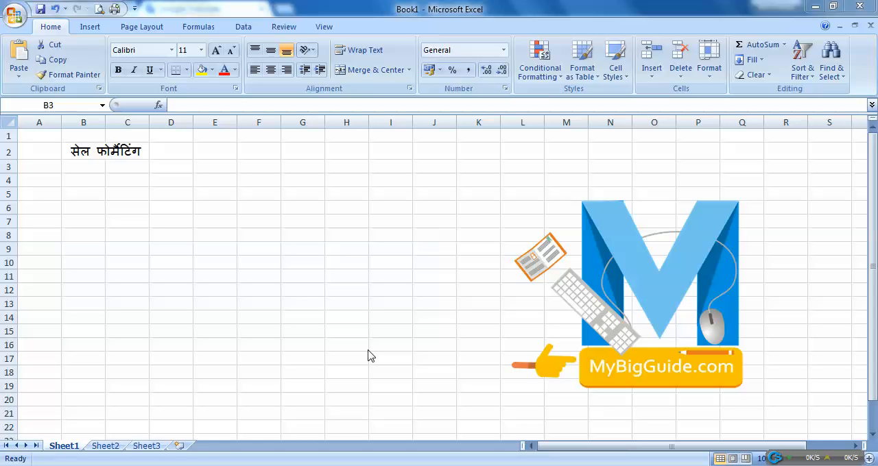
Enter the sample text "ram" in cell B3 and the number 123 in cell B4
{"action": "left_click", "coordinate": [126, 178]}
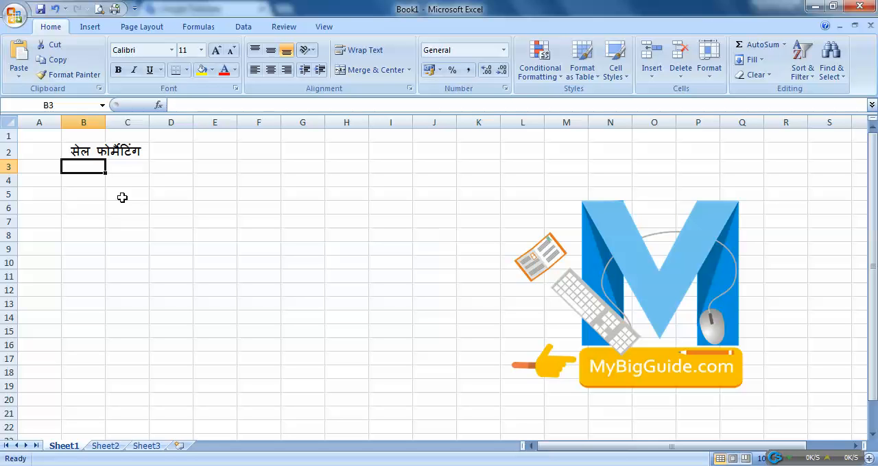
{"action": "type", "text": "तं"}
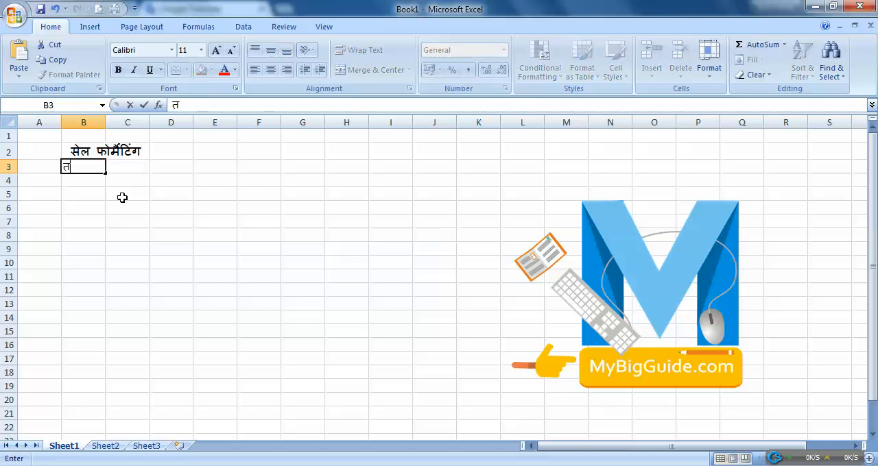
{"action": "type", "text": "ड"}
{"action": "key", "text": "BackSpace"}
{"action": "key", "text": "BackSpace"}
{"action": "key", "text": "BackSpace"}
{"action": "type", "text": "ram"}
{"action": "key", "text": "Return"}
{"action": "type", "text": "123"}
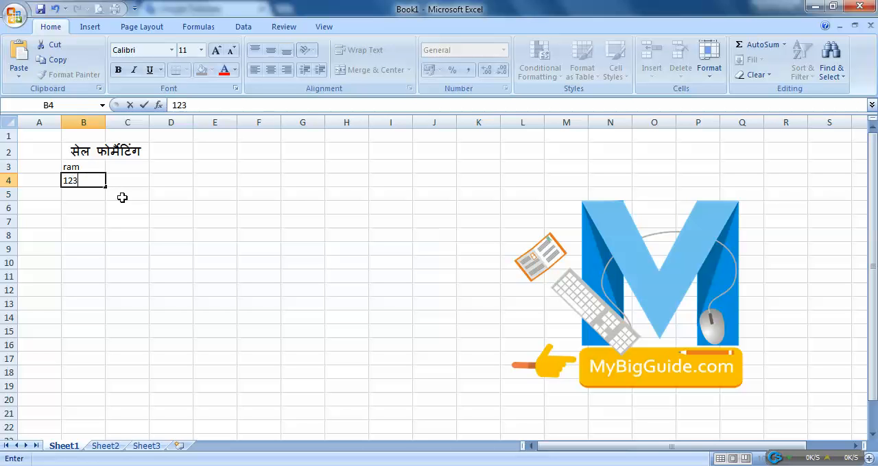
{"action": "key", "text": "Return"}
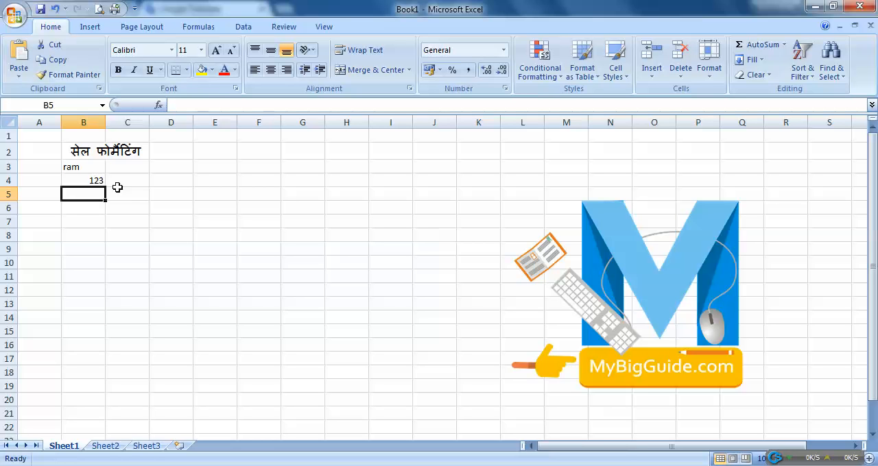
Compare the default alignment of the text in B3 and the number in B4, and review the available number formats
{"action": "left_click", "coordinate": [102, 172]}
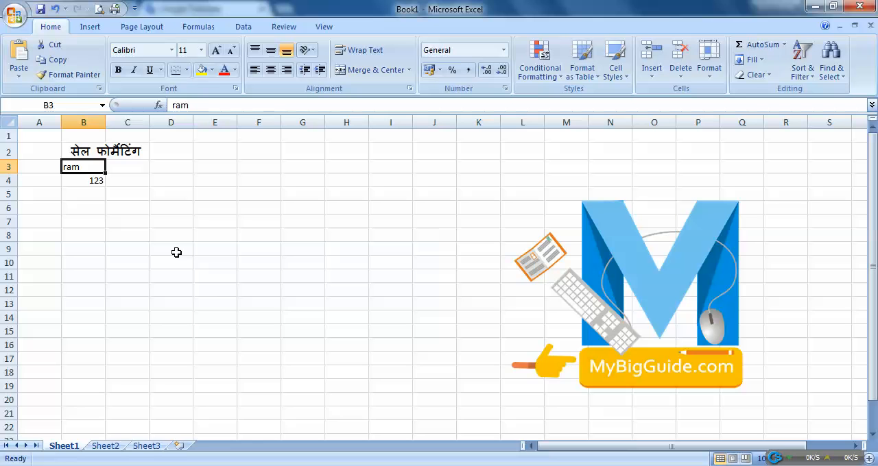
{"action": "left_click", "coordinate": [91, 184]}
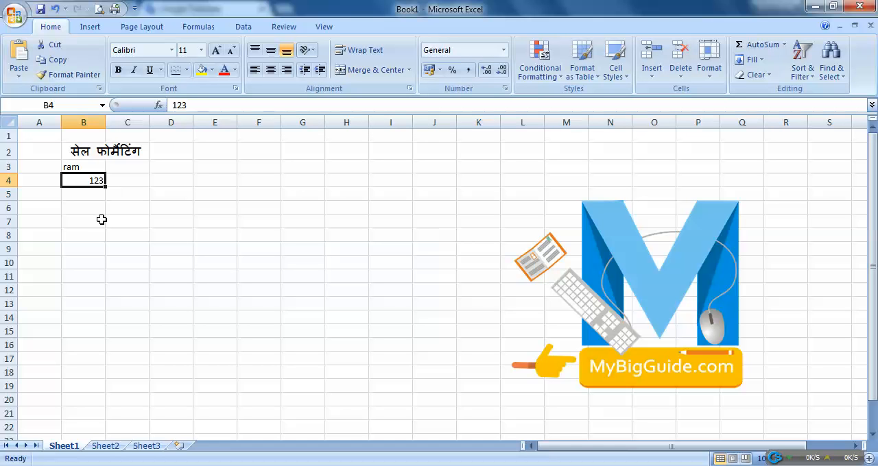
{"action": "left_click", "coordinate": [79, 167]}
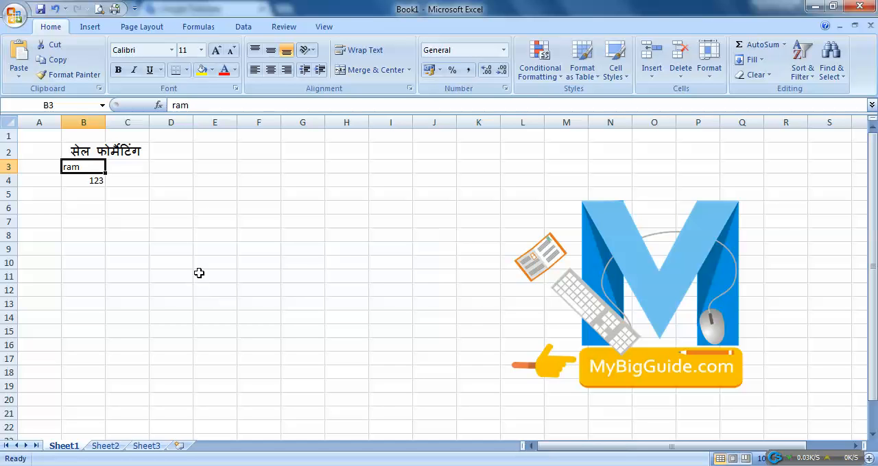
{"action": "left_click", "coordinate": [85, 182]}
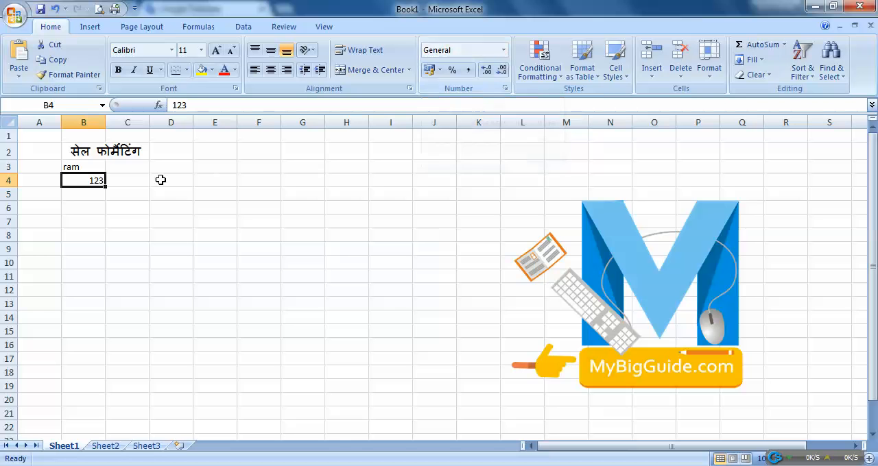
{"action": "left_click", "coordinate": [503, 50]}
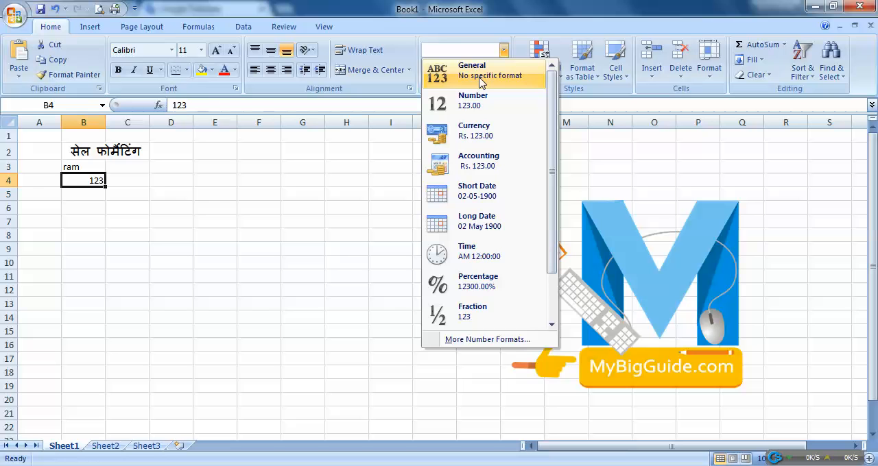
{"action": "left_click", "coordinate": [181, 158]}
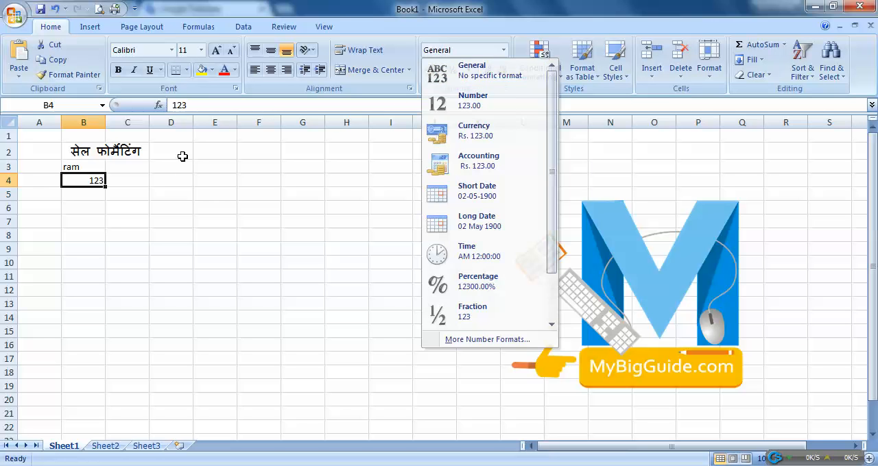
{"action": "left_click", "coordinate": [198, 191]}
{"action": "left_click", "coordinate": [183, 178]}
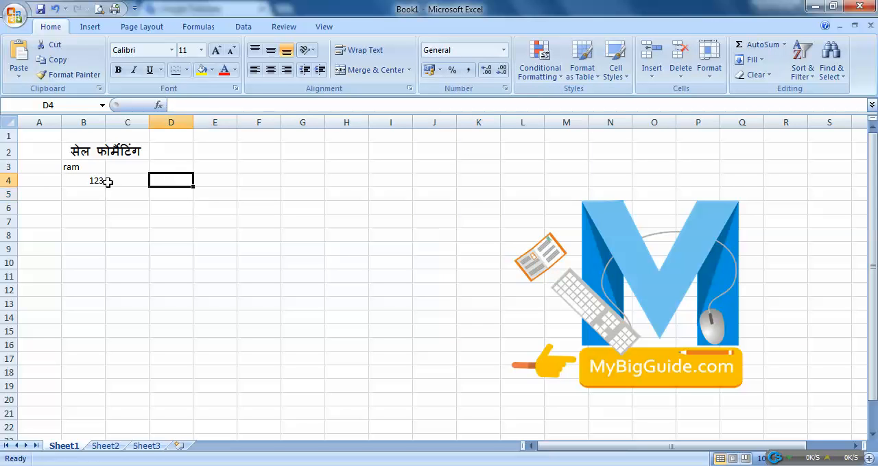
{"action": "left_click", "coordinate": [507, 52]}
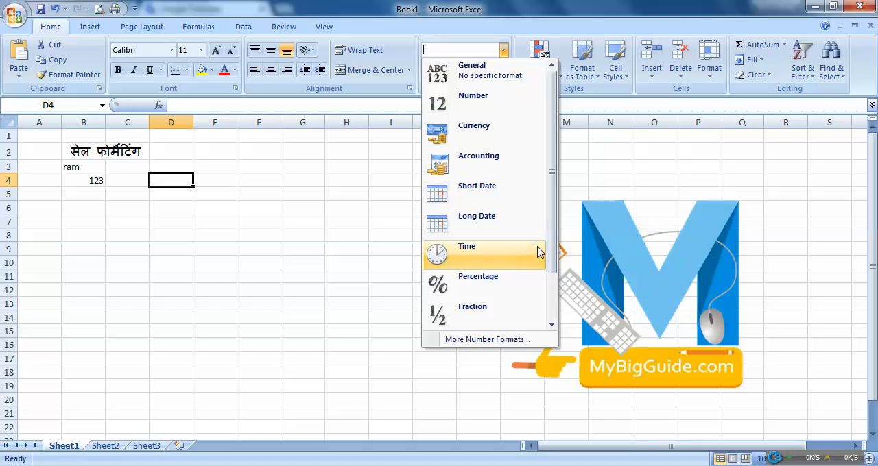
{"action": "left_click_drag", "start_coordinate": [554, 250], "coordinate": [551, 302]}
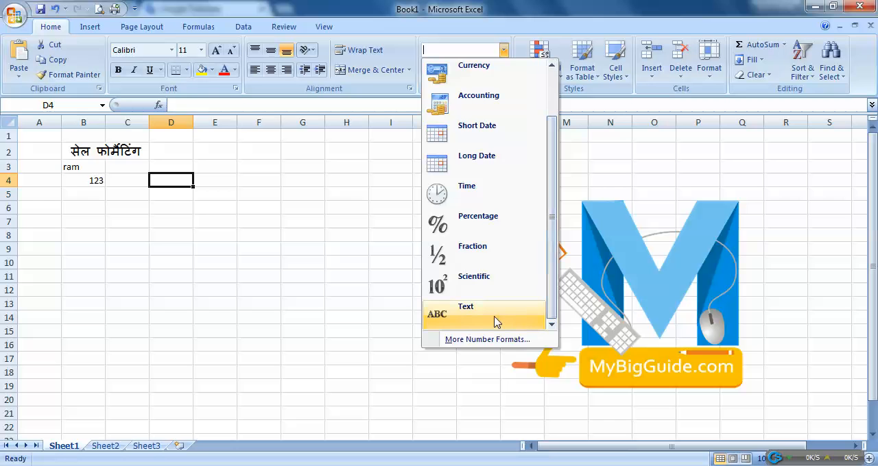
Set the number format of cell B4 to Text
{"action": "left_click", "coordinate": [103, 182]}
{"action": "left_click", "coordinate": [96, 180]}
{"action": "left_click", "coordinate": [504, 50]}
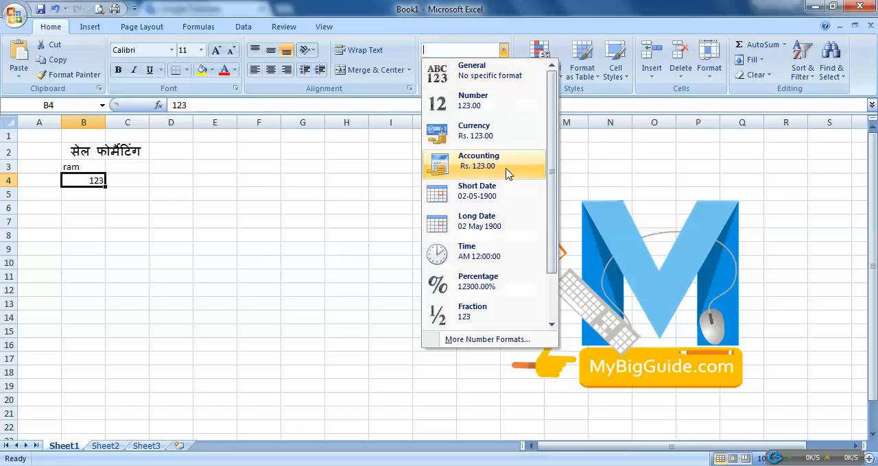
{"action": "left_click_drag", "start_coordinate": [554, 247], "coordinate": [553, 295]}
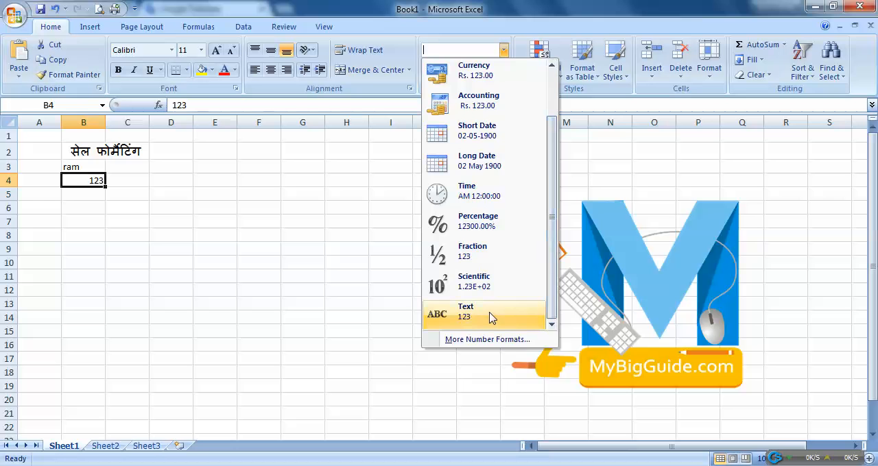
{"action": "left_click", "coordinate": [492, 318]}
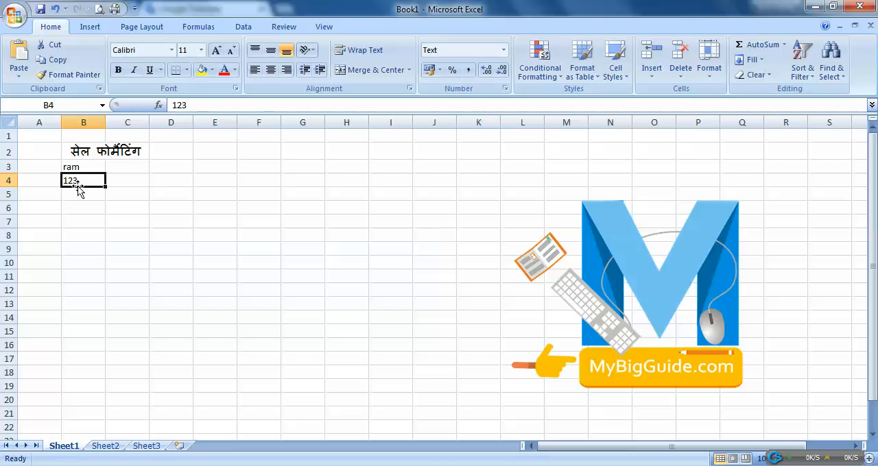
Review the full list of number formats offered for cell B4 without applying another one
{"action": "left_click", "coordinate": [510, 50]}
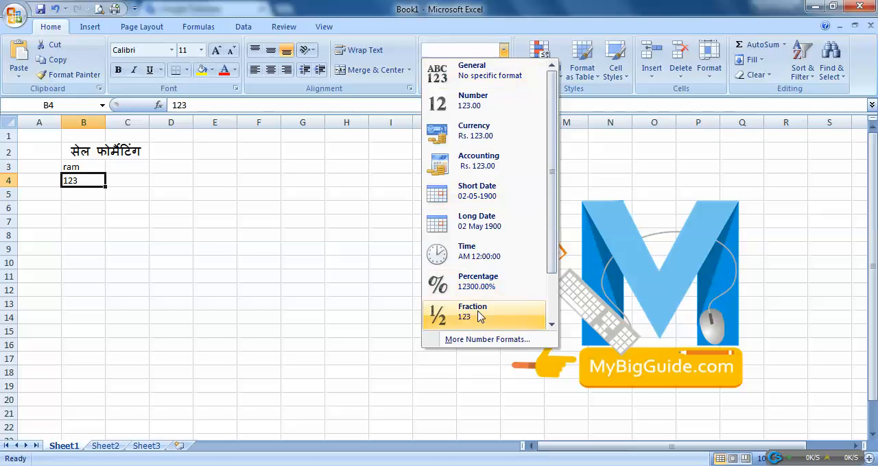
{"action": "left_click_drag", "start_coordinate": [551, 255], "coordinate": [552, 302]}
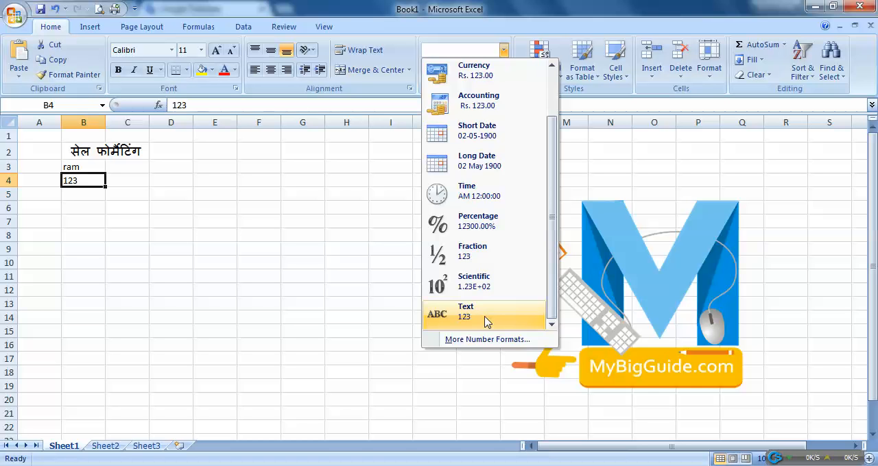
{"action": "left_click_drag", "start_coordinate": [556, 290], "coordinate": [554, 224]}
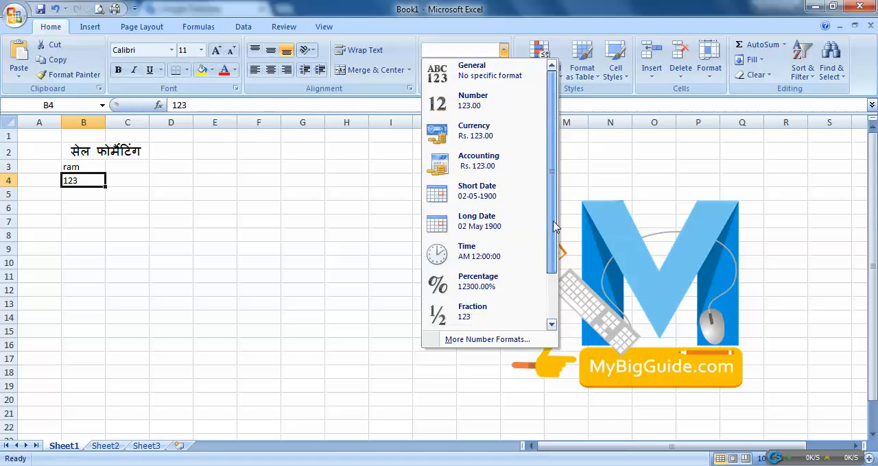
{"action": "left_click", "coordinate": [491, 64]}
{"action": "left_click", "coordinate": [503, 50]}
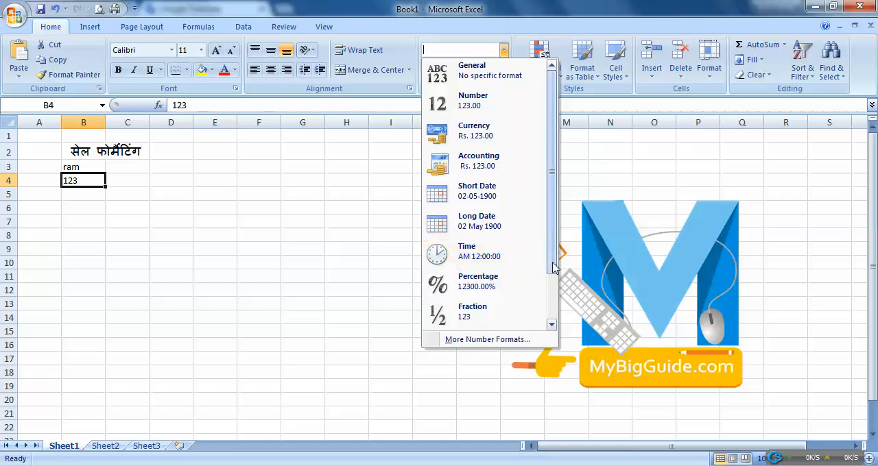
{"action": "scroll", "coordinate": [543, 295], "scroll_direction": "down", "scroll_amount": 2}
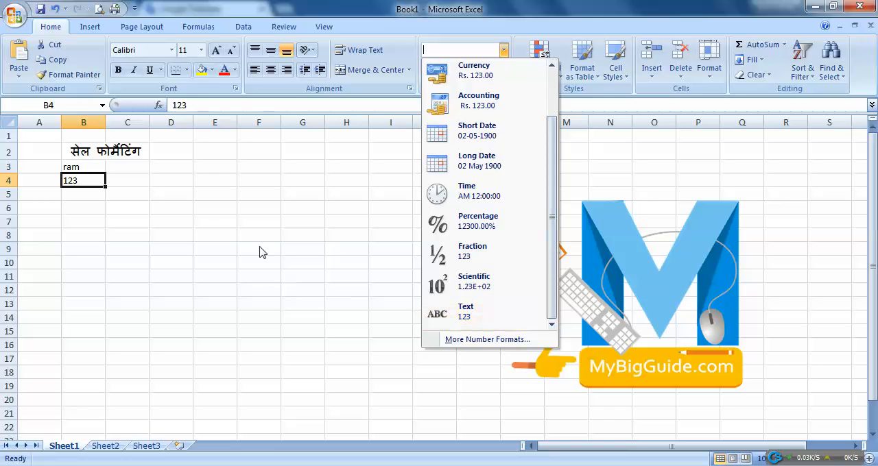
{"action": "left_click", "coordinate": [192, 194]}
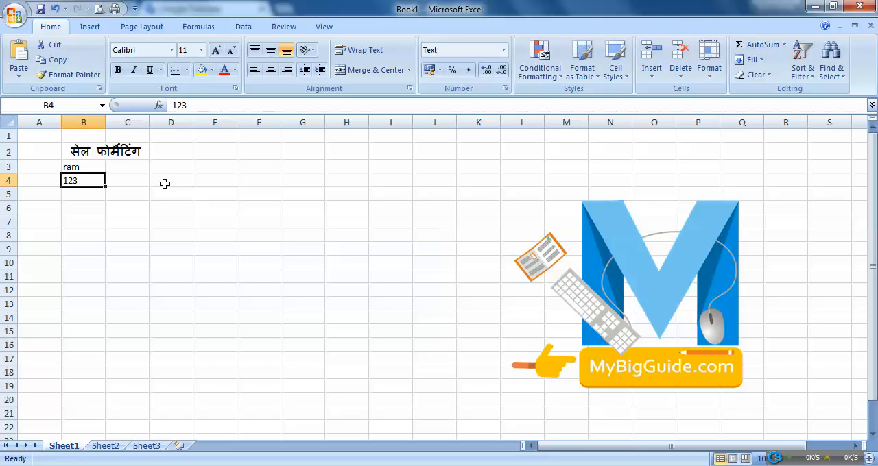
Change the font color of the text in cell B3 to the standard red
{"action": "left_click", "coordinate": [96, 168]}
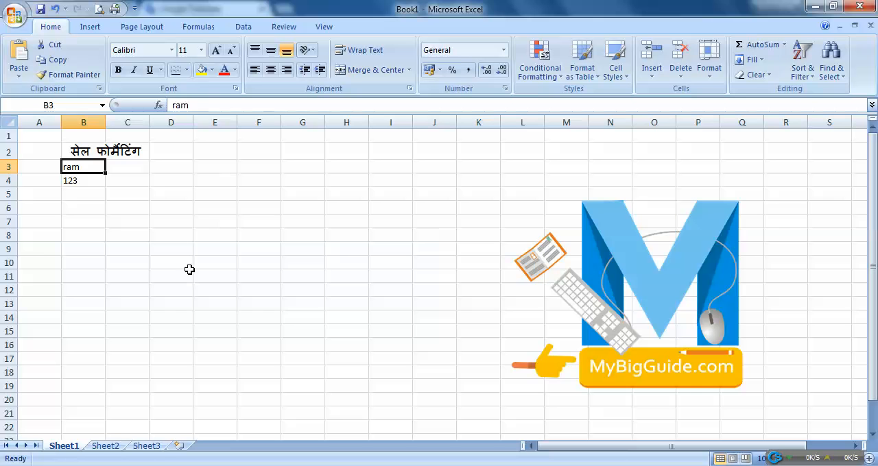
{"action": "left_click", "coordinate": [234, 70]}
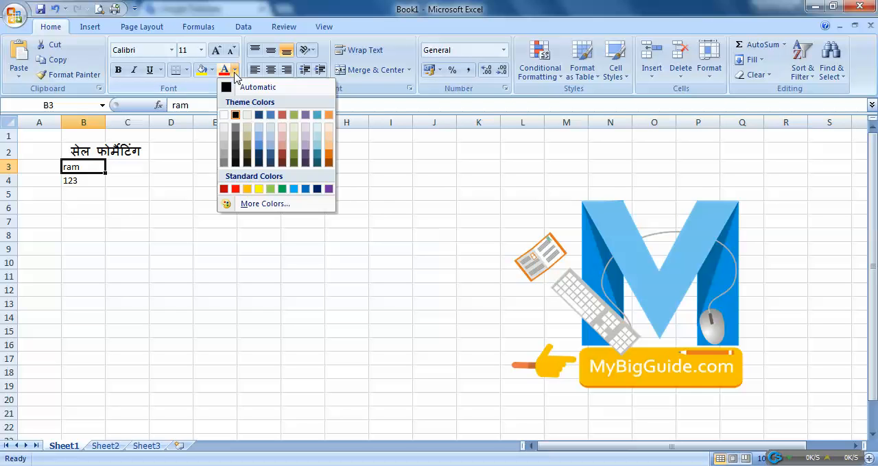
{"action": "left_click", "coordinate": [235, 188]}
{"action": "left_click", "coordinate": [101, 209]}
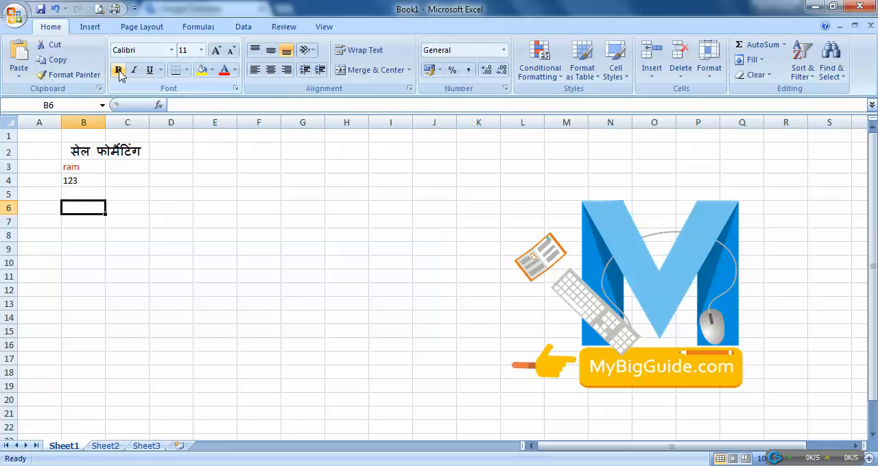
Make the 123 in cell B4 bold and set its font to Algerian
{"action": "left_click", "coordinate": [89, 182]}
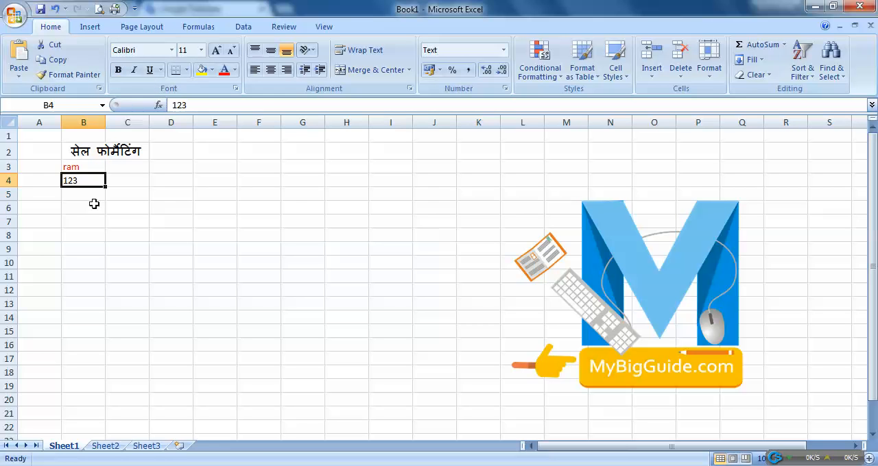
{"action": "left_click", "coordinate": [117, 70]}
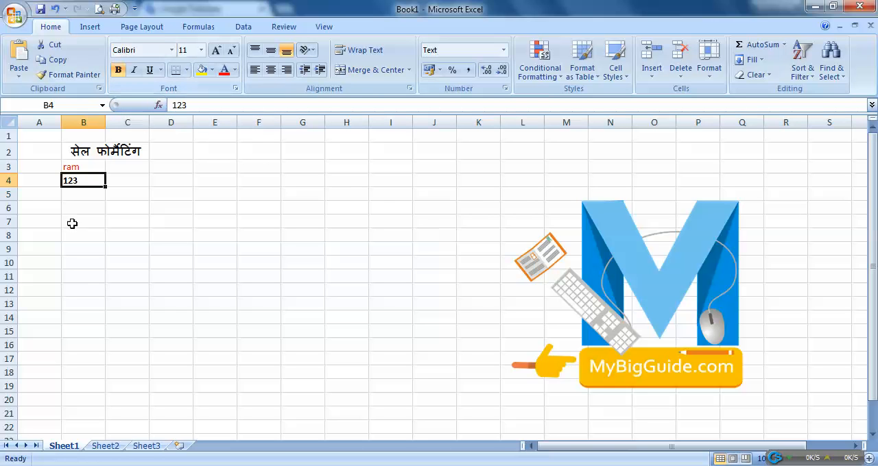
{"action": "left_click", "coordinate": [171, 50]}
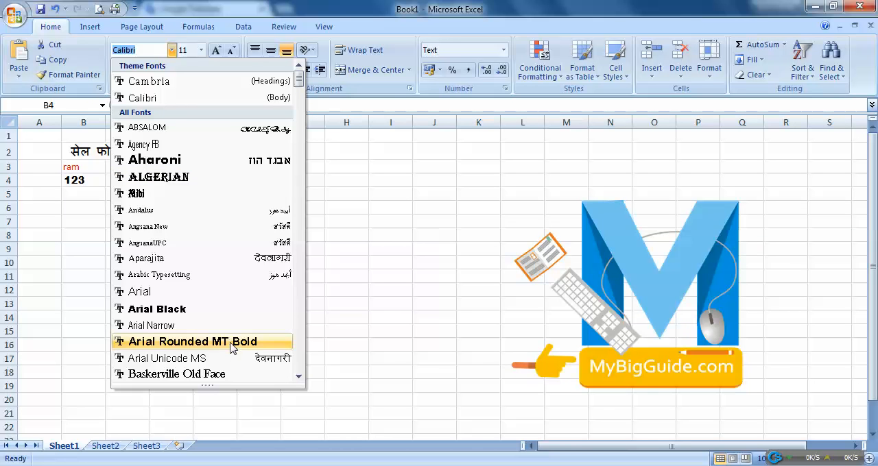
{"action": "left_click", "coordinate": [180, 179]}
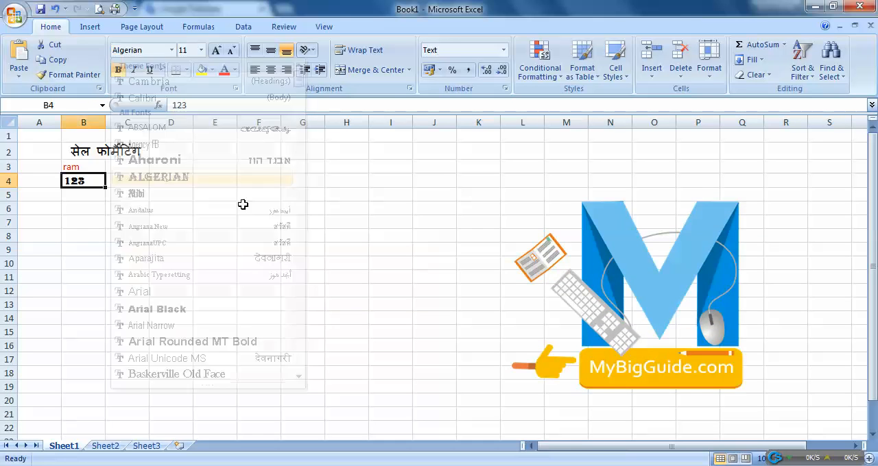
Increase the font size of the 123 in cell B4 to 28
{"action": "left_click", "coordinate": [216, 50]}
{"action": "left_click", "coordinate": [216, 50]}
{"action": "left_click", "coordinate": [216, 50]}
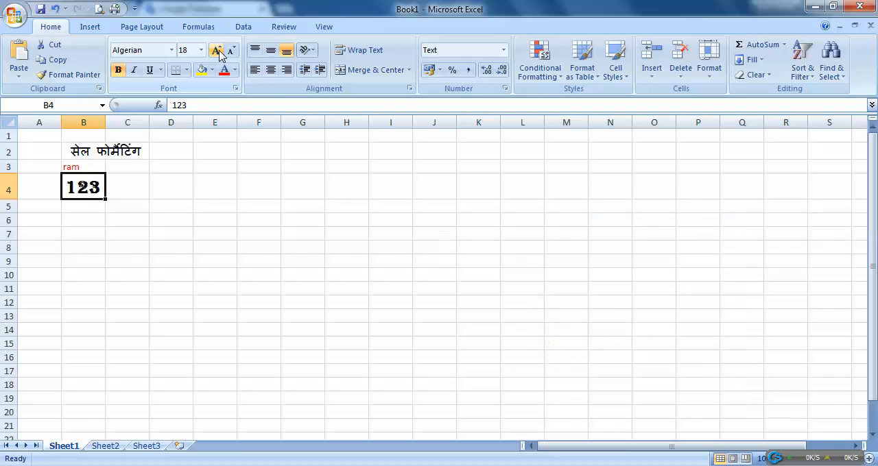
{"action": "left_click", "coordinate": [216, 50]}
{"action": "left_click", "coordinate": [216, 50]}
{"action": "left_click", "coordinate": [216, 50]}
{"action": "left_click", "coordinate": [217, 50]}
{"action": "left_click", "coordinate": [217, 50]}
{"action": "left_click", "coordinate": [217, 50]}
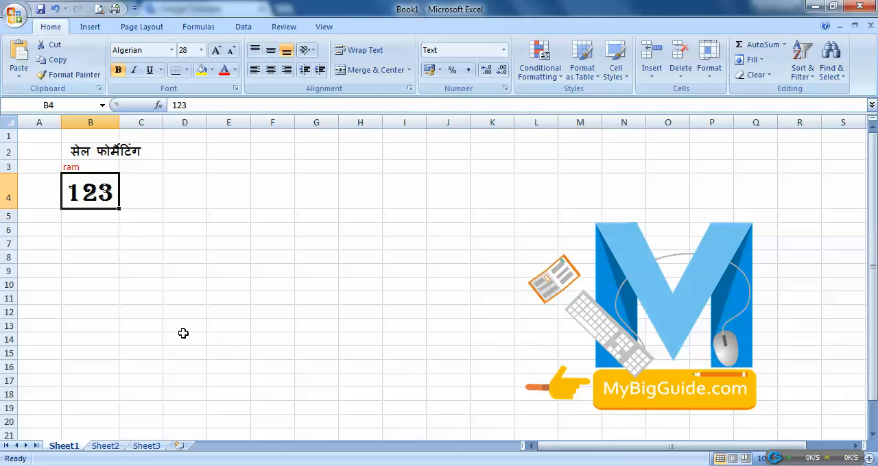
Change the font color of the 123 in cell B4 to the standard green
{"action": "left_click", "coordinate": [234, 70]}
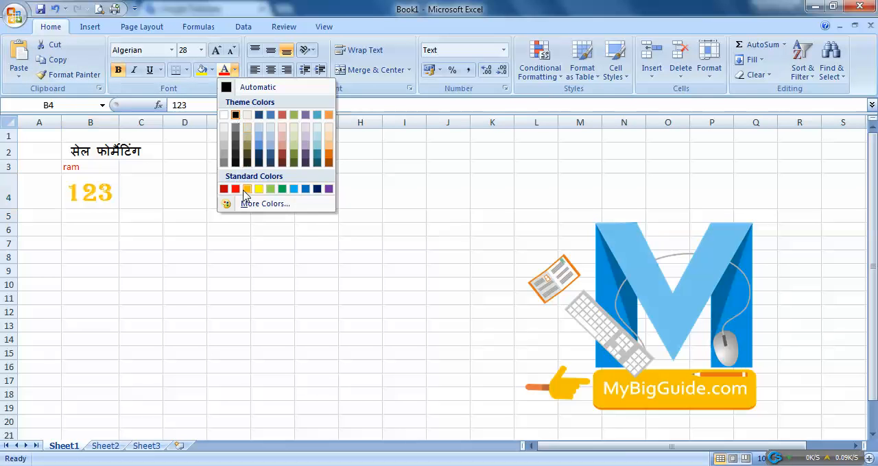
{"action": "left_click", "coordinate": [235, 190]}
{"action": "left_click", "coordinate": [234, 70]}
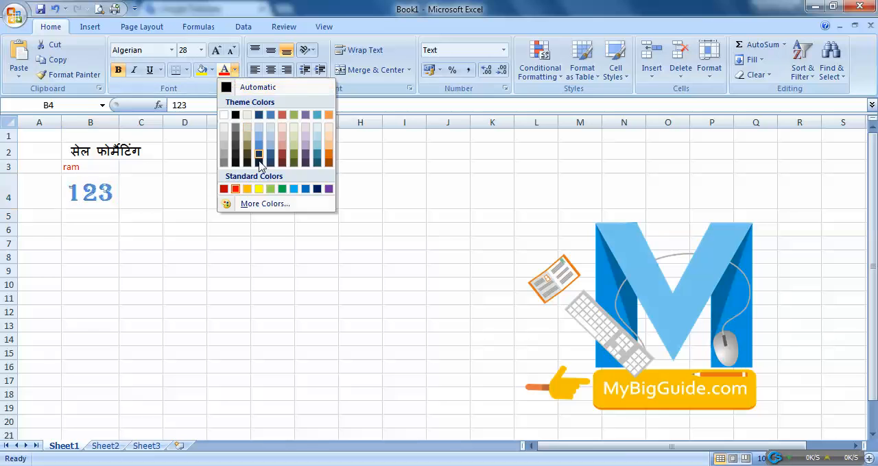
{"action": "left_click", "coordinate": [282, 190]}
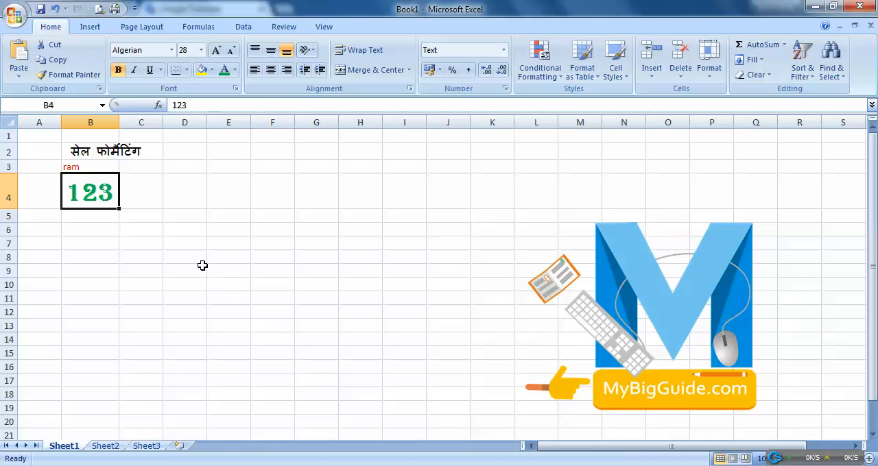
{"action": "left_click", "coordinate": [94, 165]}
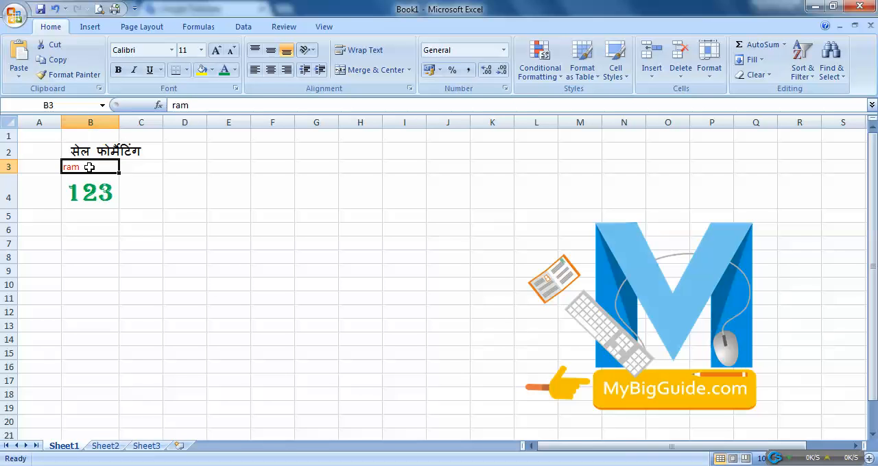
{"action": "left_click", "coordinate": [99, 200]}
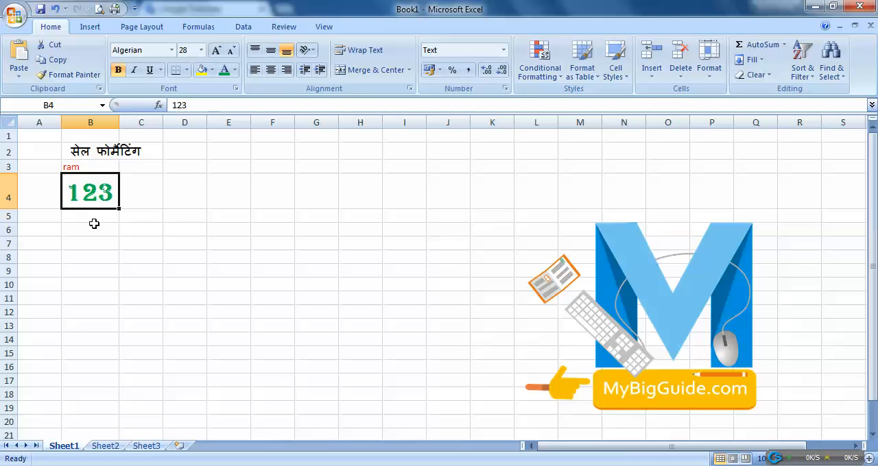
{"action": "left_click", "coordinate": [81, 75]}
{"action": "left_click", "coordinate": [92, 241]}
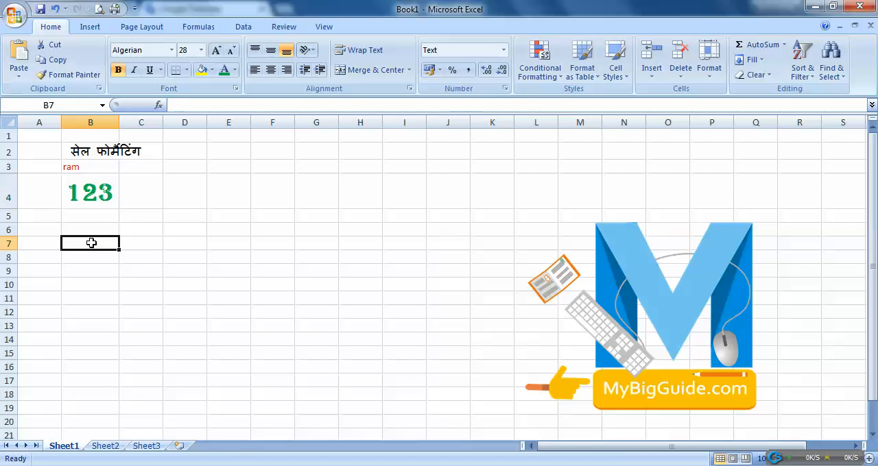
Copy the formatting of the 123 in cell B4 onto the text in cell B3 with Format Painter
{"action": "left_click", "coordinate": [88, 195]}
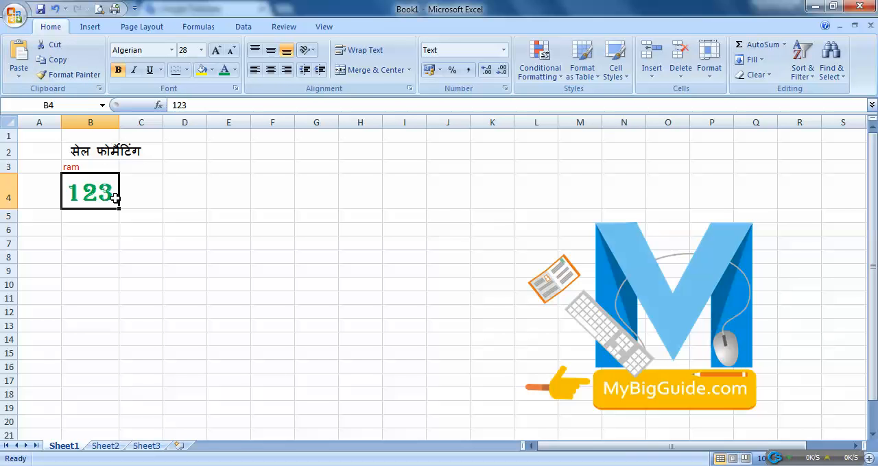
{"action": "left_click", "coordinate": [69, 74]}
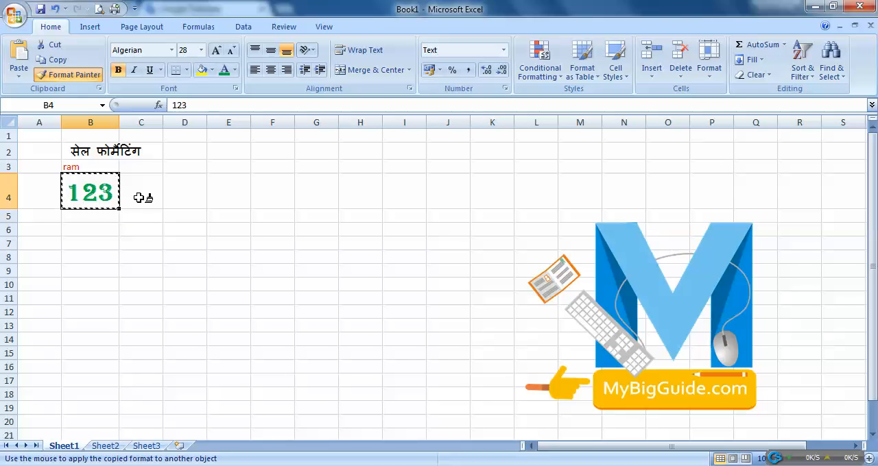
{"action": "left_click", "coordinate": [100, 167]}
{"action": "left_click", "coordinate": [136, 205]}
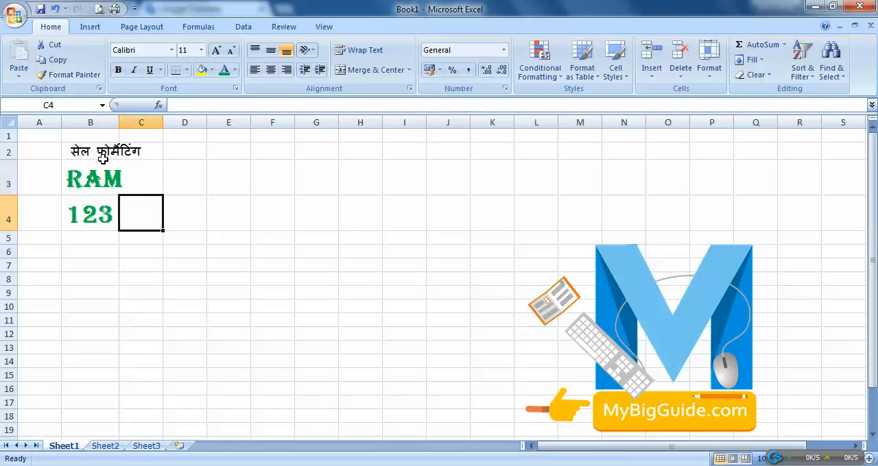
Fill the background of cell B4 with yellow
{"action": "left_click", "coordinate": [111, 223]}
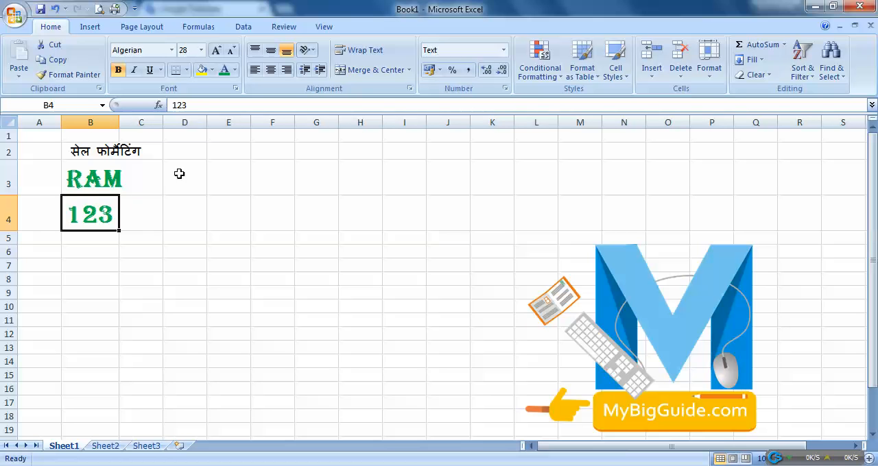
{"action": "left_click", "coordinate": [202, 70]}
{"action": "left_click", "coordinate": [103, 267]}
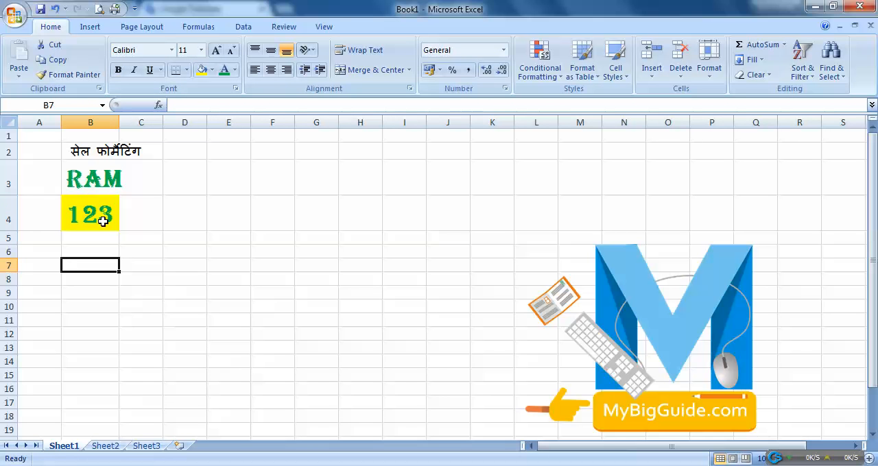
Use Format Painter to carry the yellow fill and font formatting of cell B4 over to cell B3
{"action": "left_click", "coordinate": [103, 221]}
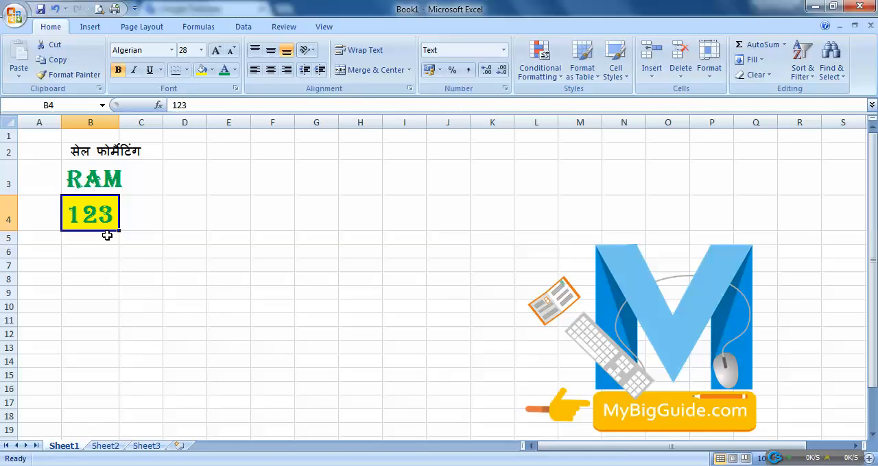
{"action": "left_click", "coordinate": [81, 77]}
{"action": "left_click", "coordinate": [96, 184]}
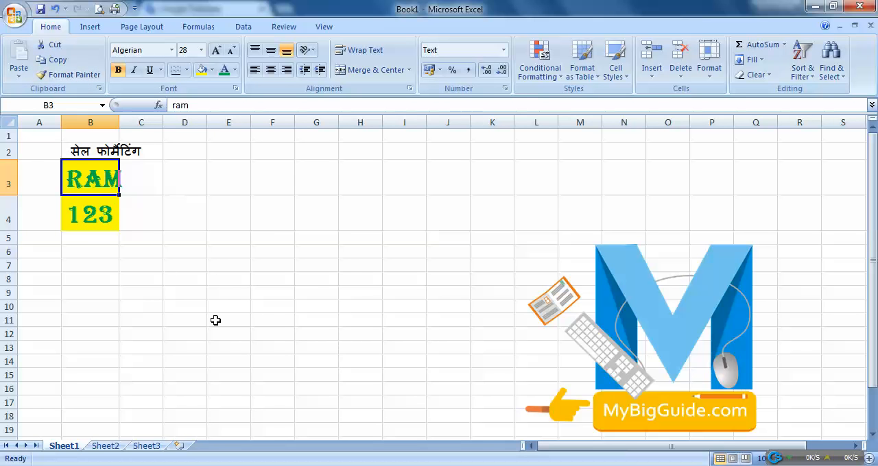
{"action": "left_click", "coordinate": [115, 253]}
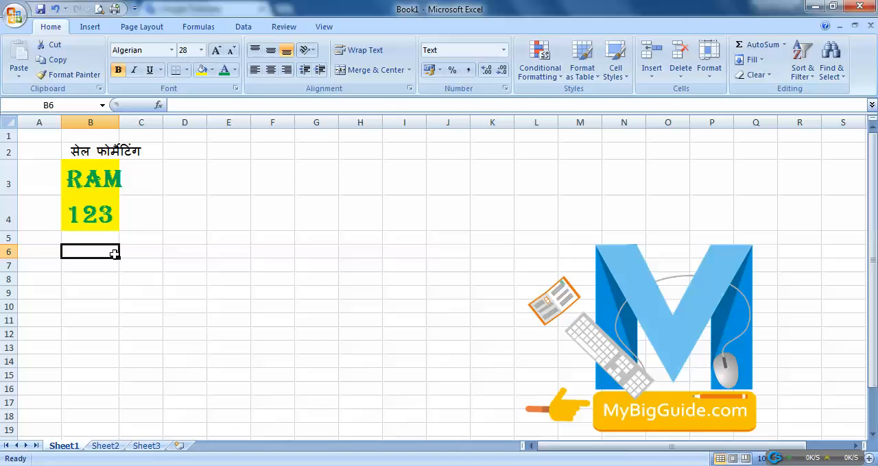
Apply the formatting of cell B4 to the empty range E4:J13 with Format Painter
{"action": "left_click", "coordinate": [102, 220]}
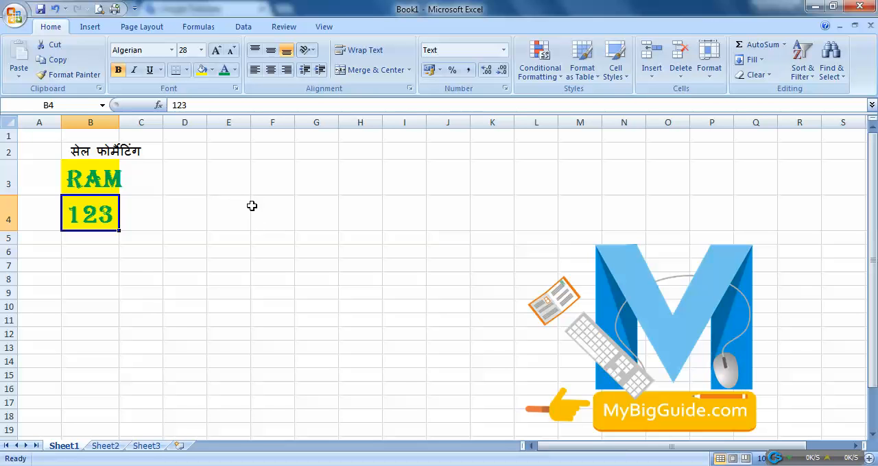
{"action": "left_click_drag", "start_coordinate": [252, 205], "coordinate": [450, 323]}
{"action": "left_click", "coordinate": [101, 221]}
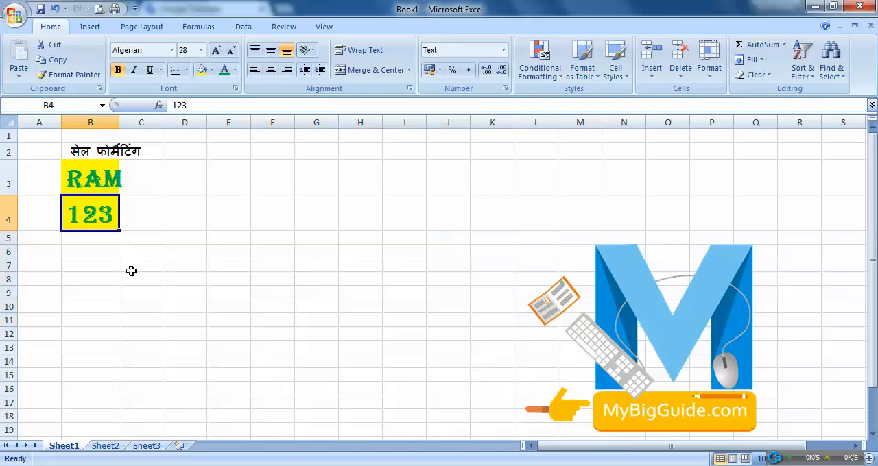
{"action": "left_click", "coordinate": [84, 82]}
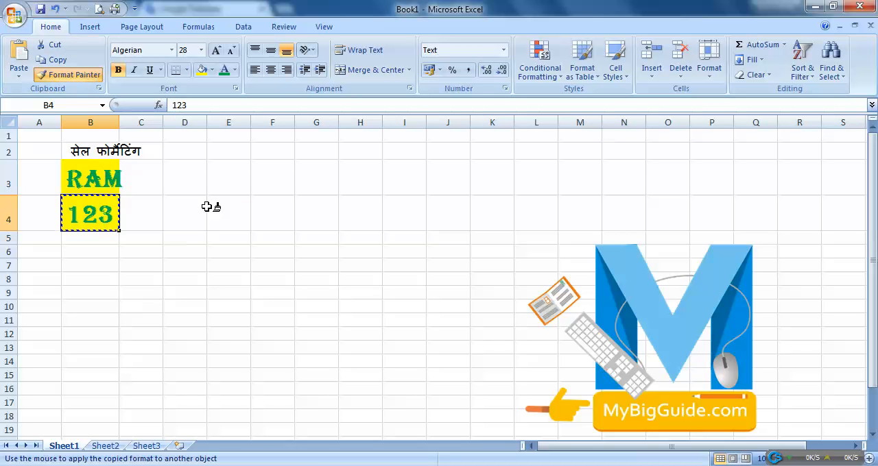
{"action": "left_click", "coordinate": [233, 221]}
{"action": "left_click_drag", "start_coordinate": [233, 221], "coordinate": [452, 351]}
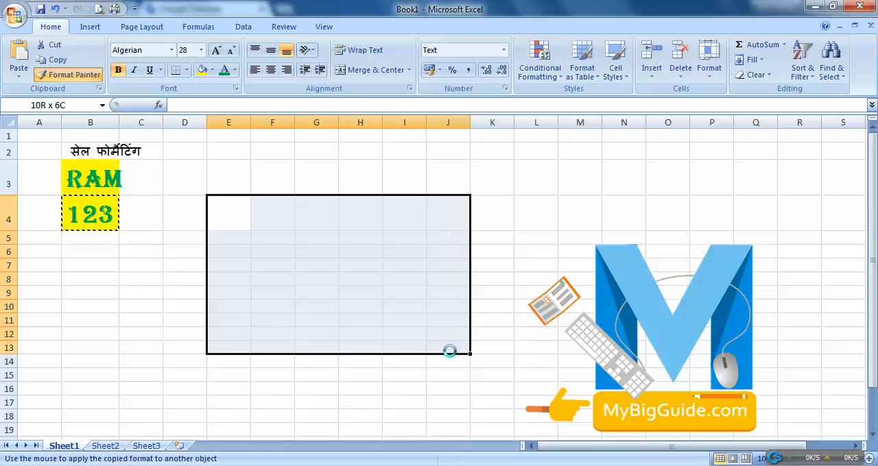
{"action": "scroll", "coordinate": [237, 311], "scroll_direction": "down", "scroll_amount": 2}
{"action": "scroll", "coordinate": [237, 312], "scroll_direction": "up", "scroll_amount": 1}
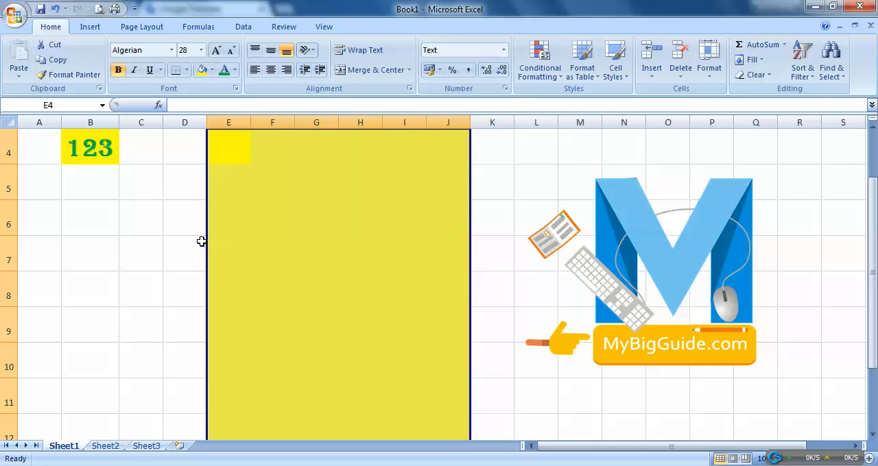
{"action": "left_click", "coordinate": [346, 186]}
{"action": "scroll", "coordinate": [61, 268], "scroll_direction": "up", "scroll_amount": 1}
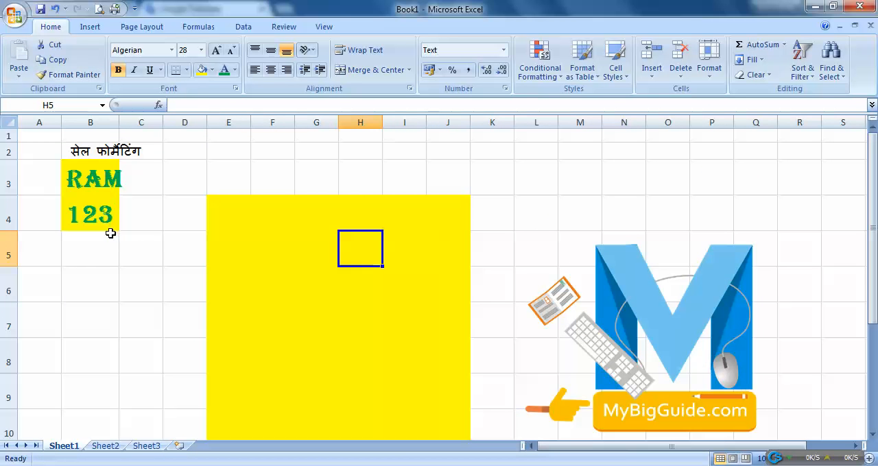
Enter 1, 23 and 3 in cells F4, F5 and F6 of the yellow range
{"action": "left_click", "coordinate": [281, 221]}
{"action": "type", "text": "1"}
{"action": "key", "text": "Return"}
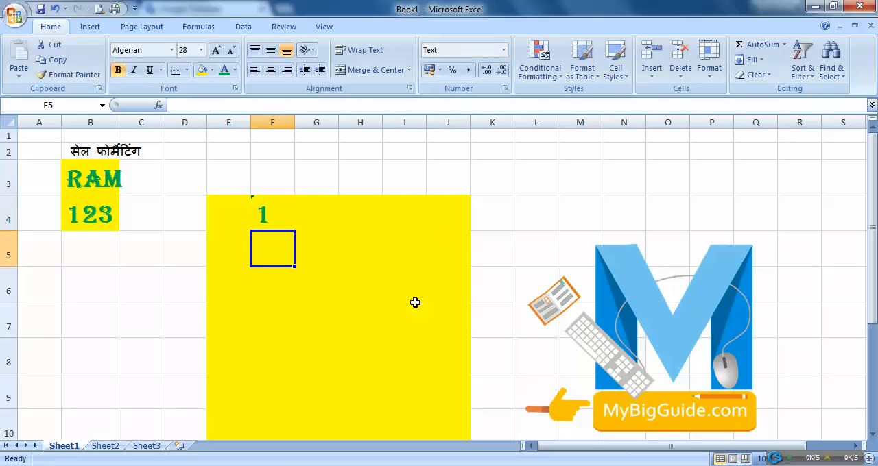
{"action": "type", "text": "23"}
{"action": "key", "text": "Return"}
{"action": "type", "text": "3"}
{"action": "key", "text": "Return"}
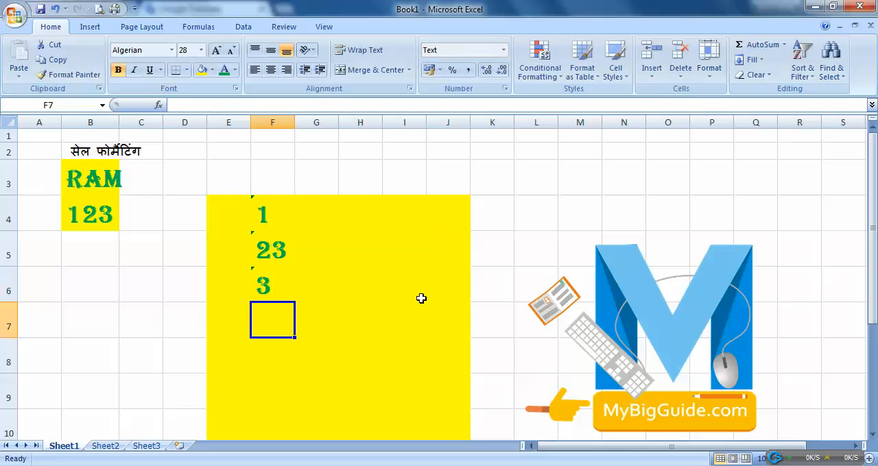